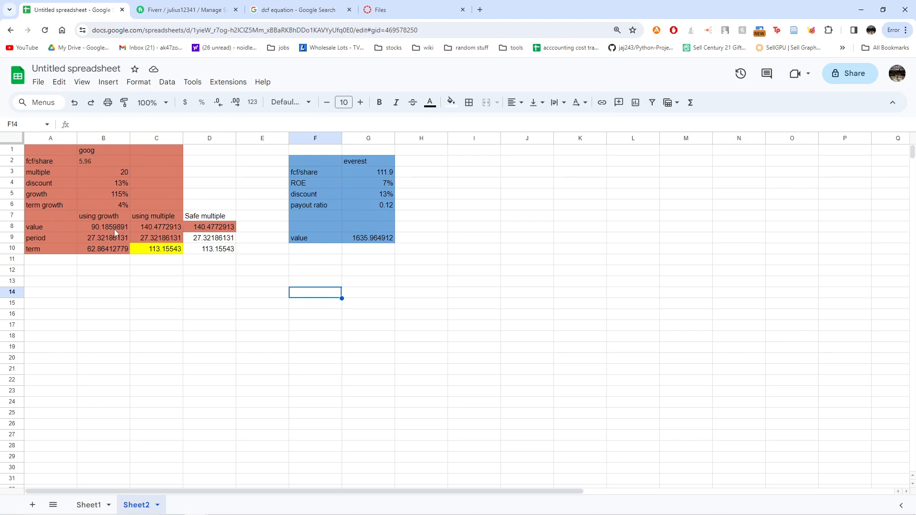
# - Point out the 4% term growth in B6, then view the dcf equation image results
pyautogui.click(107, 204)
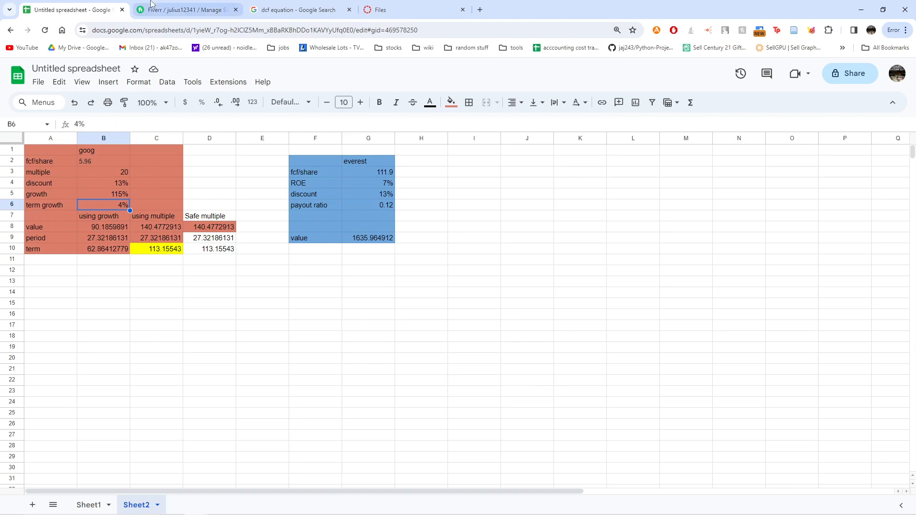
pyautogui.click(298, 10)
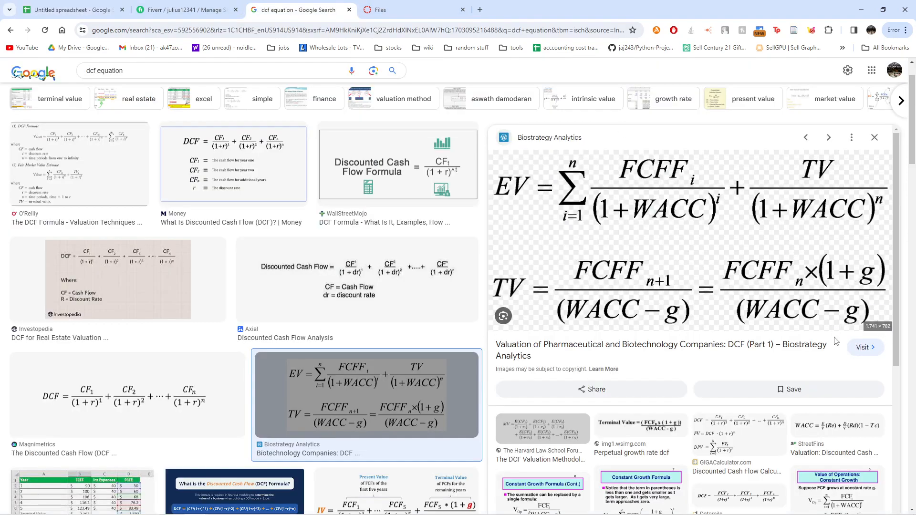
# - Return from the image results to the valuation spreadsheet's Sheet2
pyautogui.click(72, 10)
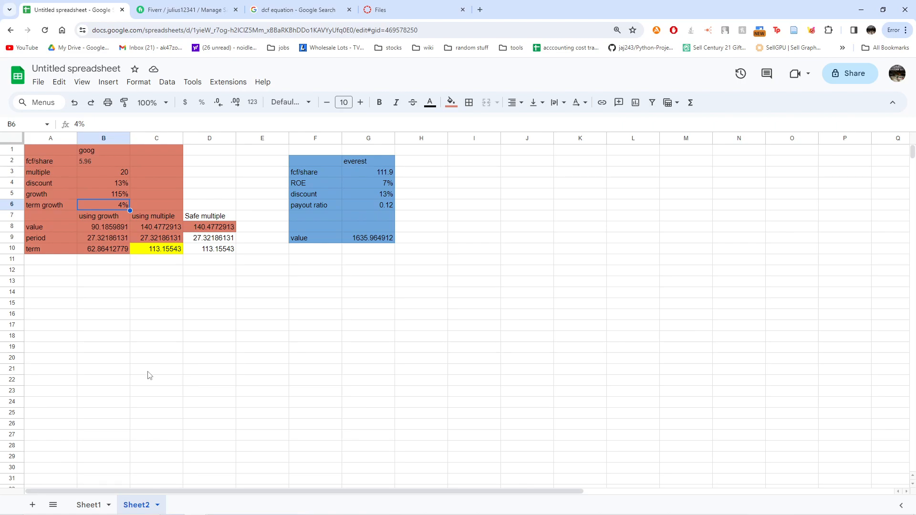
pyautogui.moveTo(346, 162); pyautogui.dragTo(446, 264)
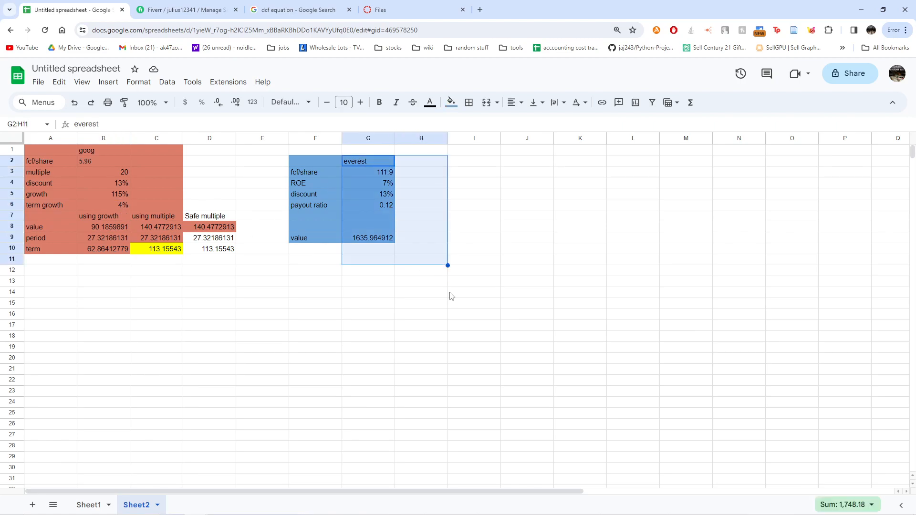
pyautogui.click(445, 325)
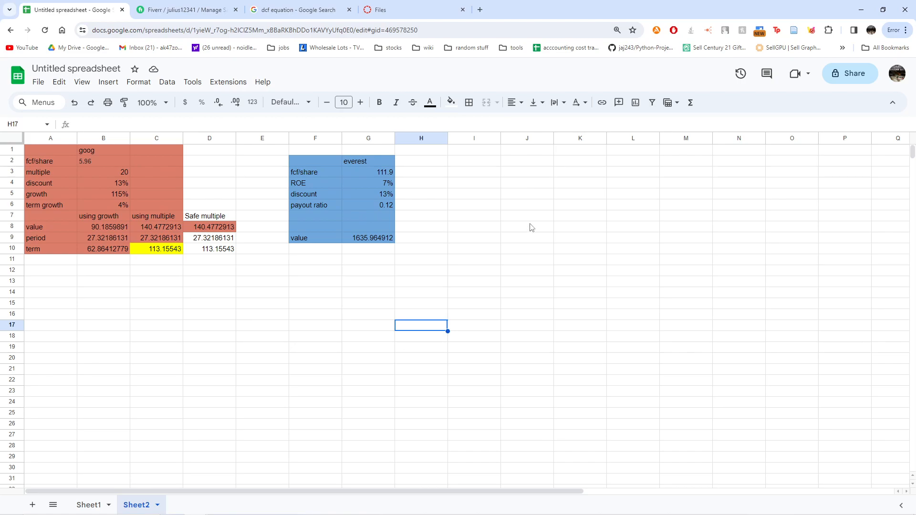
pyautogui.click(121, 205)
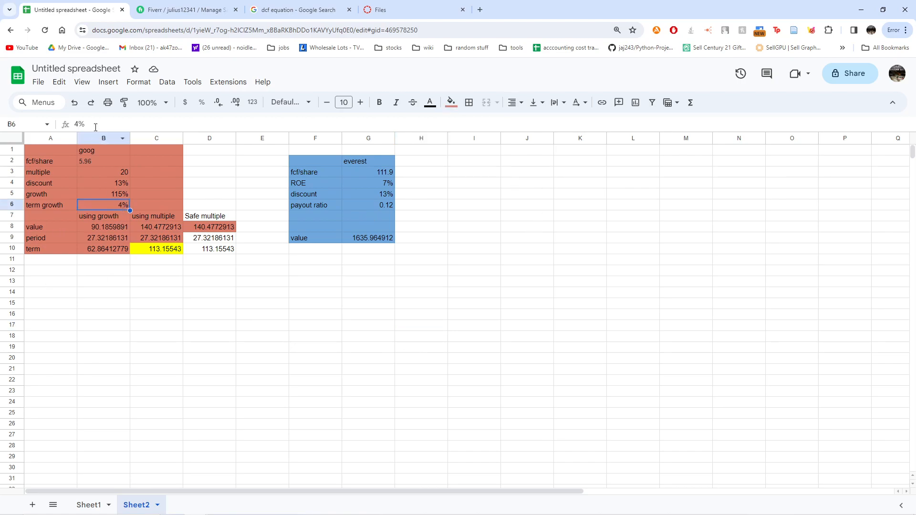
pyautogui.click(102, 150)
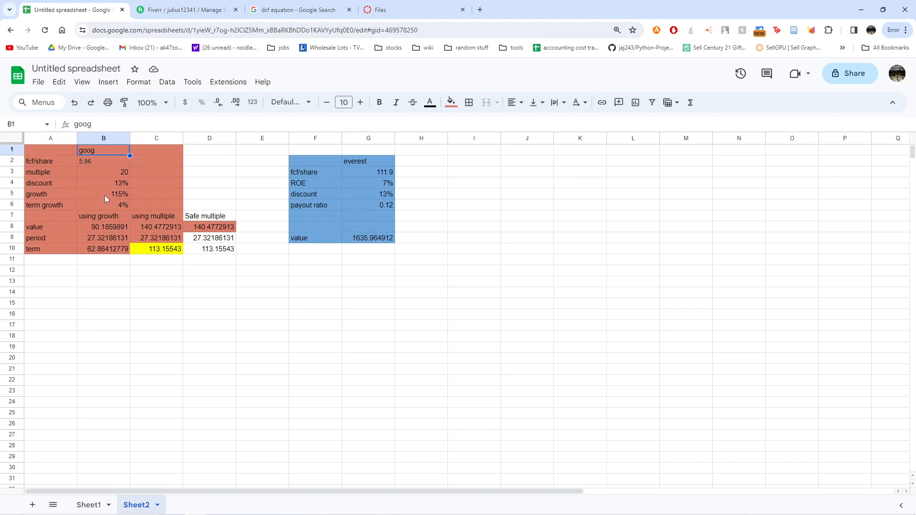
pyautogui.click(115, 204)
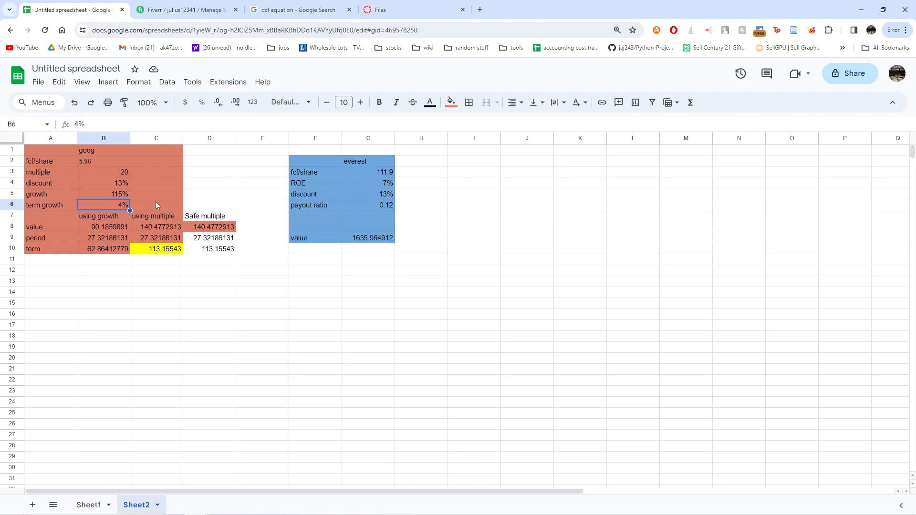
pyautogui.click(107, 191)
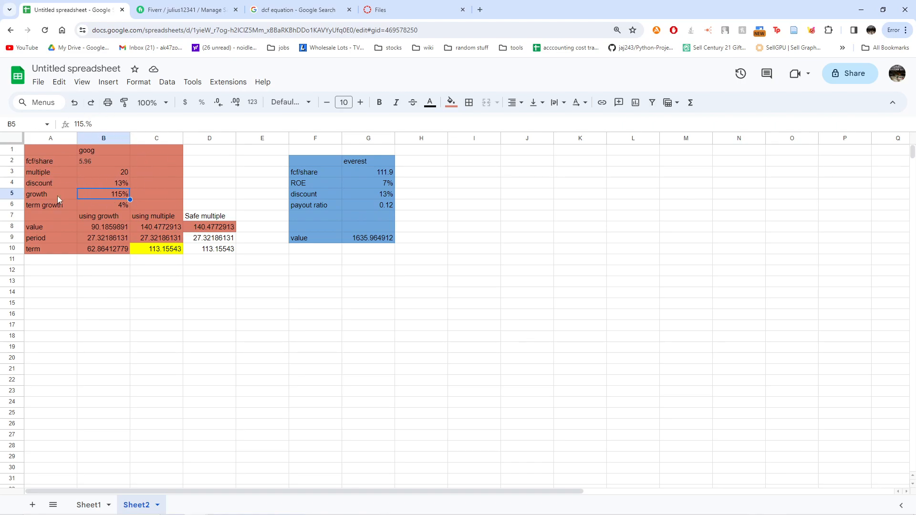
pyautogui.click(38, 191)
pyautogui.click(94, 192)
pyautogui.click(98, 235)
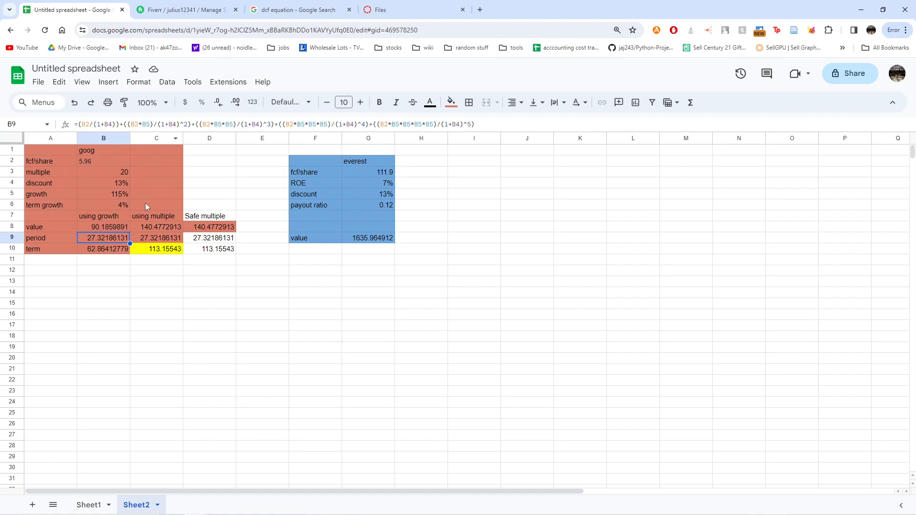
pyautogui.click(115, 194)
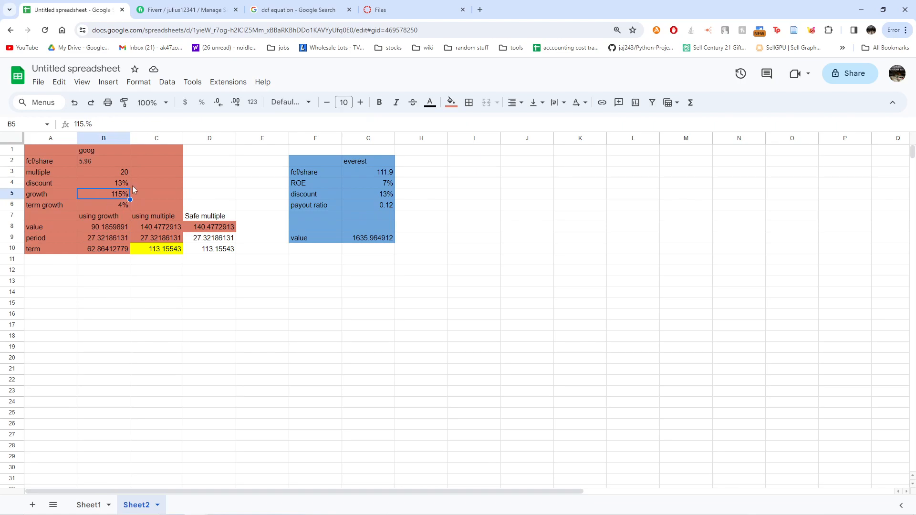
pyautogui.click(121, 174)
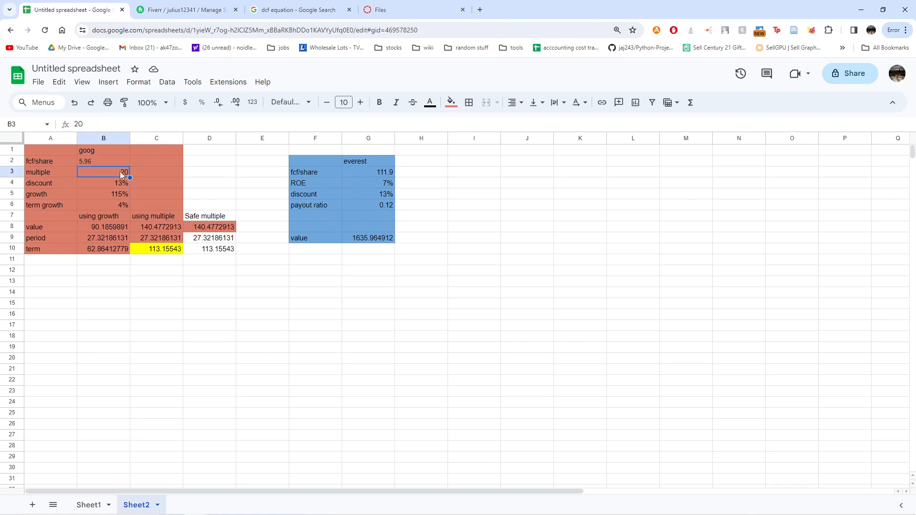
pyautogui.moveTo(41, 175); pyautogui.dragTo(80, 176)
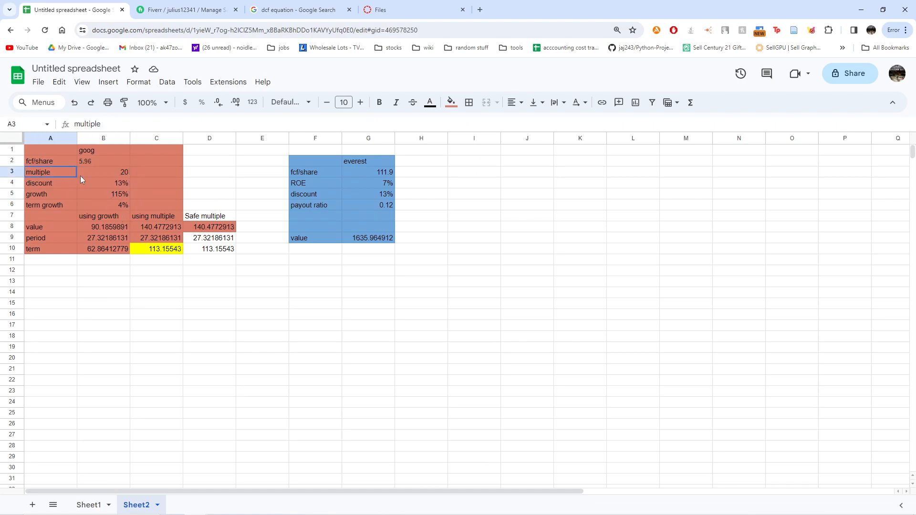
pyautogui.click(110, 173)
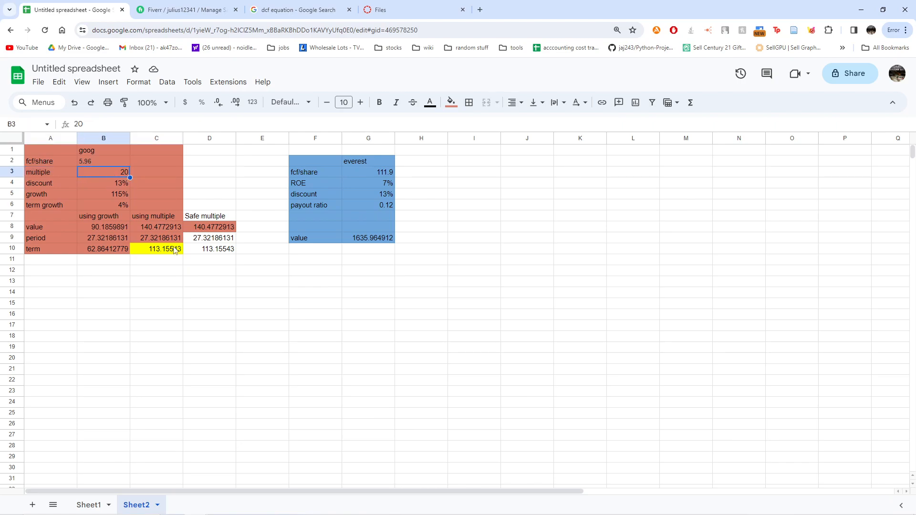
pyautogui.moveTo(154, 216); pyautogui.dragTo(208, 250)
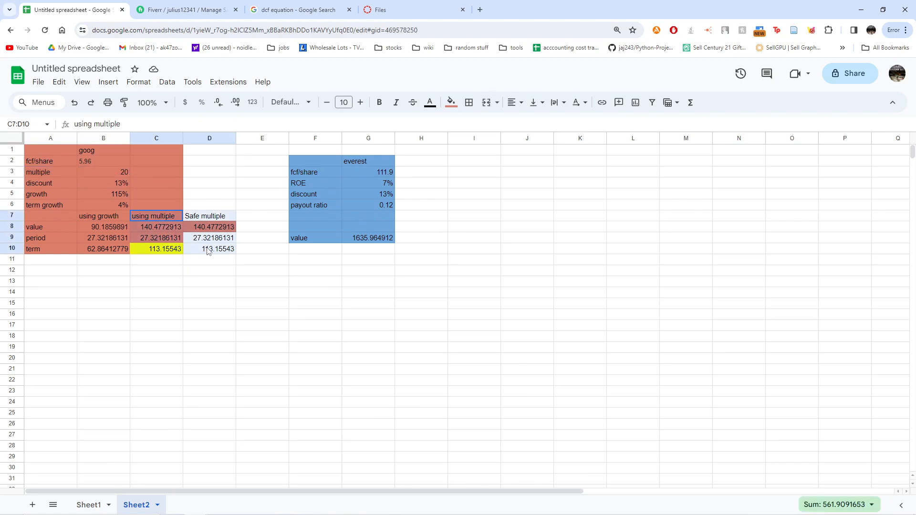
pyautogui.click(104, 231)
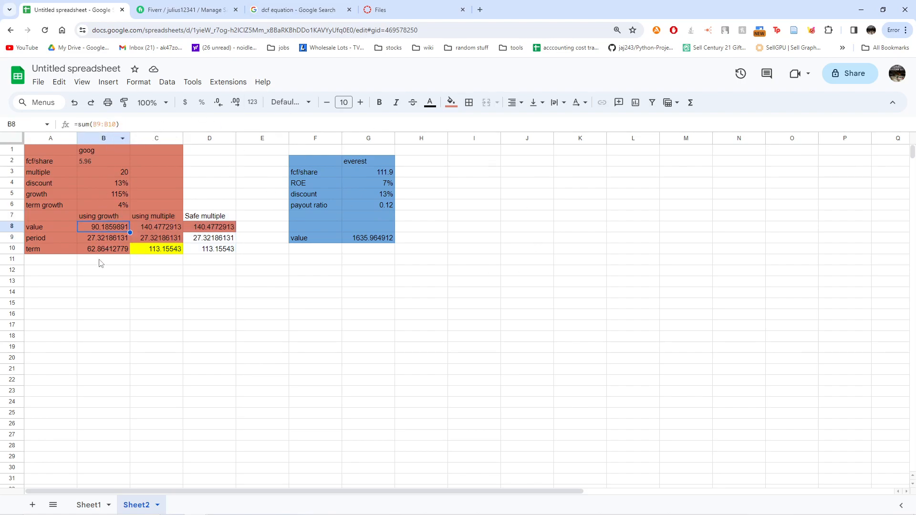
pyautogui.click(111, 239)
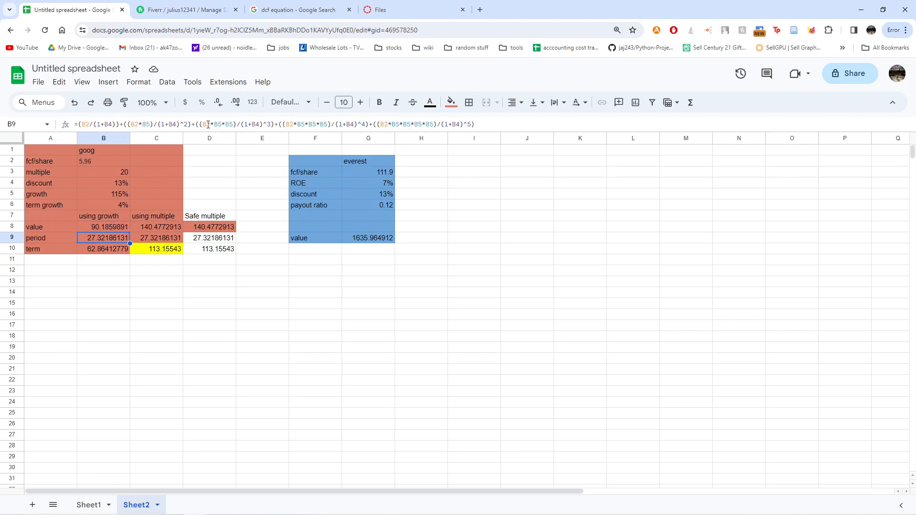
pyautogui.press('Return')
pyautogui.click(293, 7)
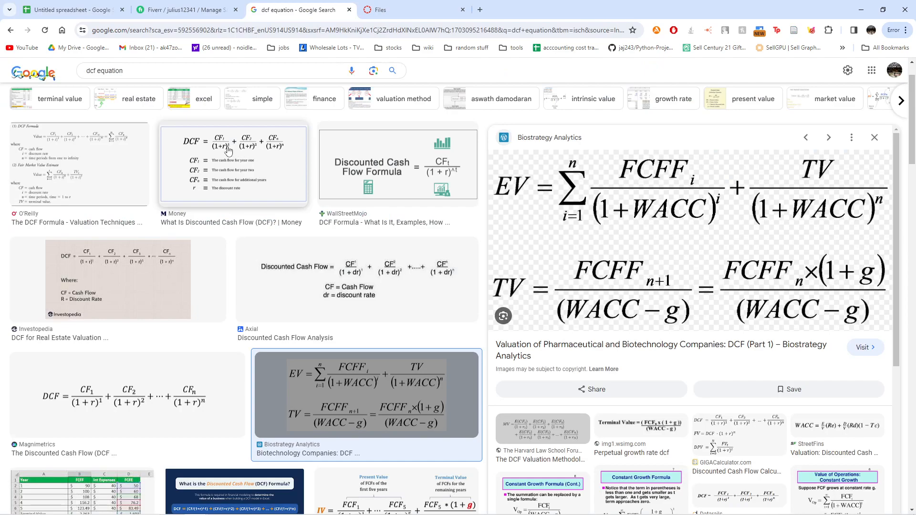
pyautogui.click(57, 6)
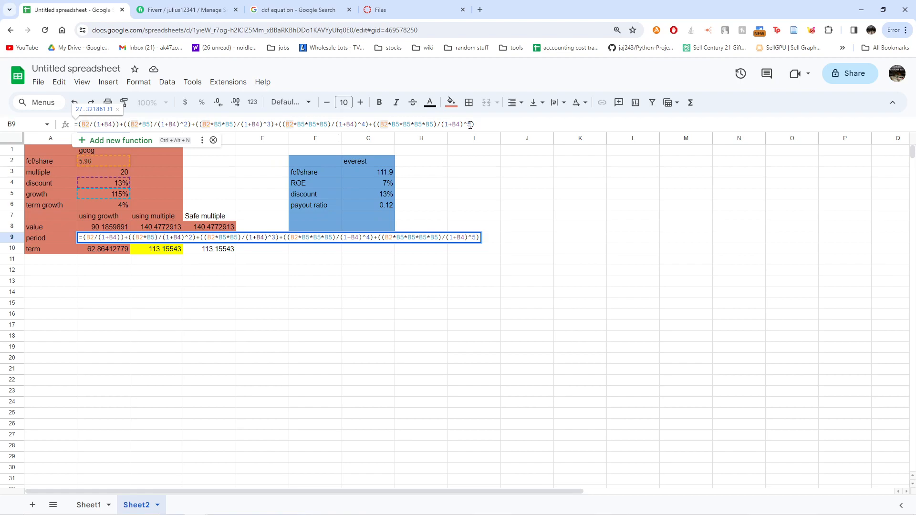
pyautogui.moveTo(472, 124); pyautogui.dragTo(468, 124)
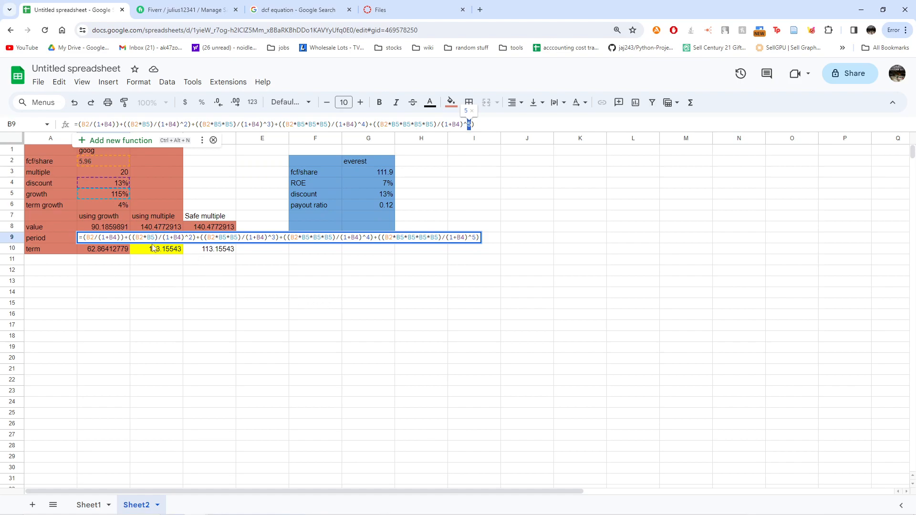
pyautogui.press('Return')
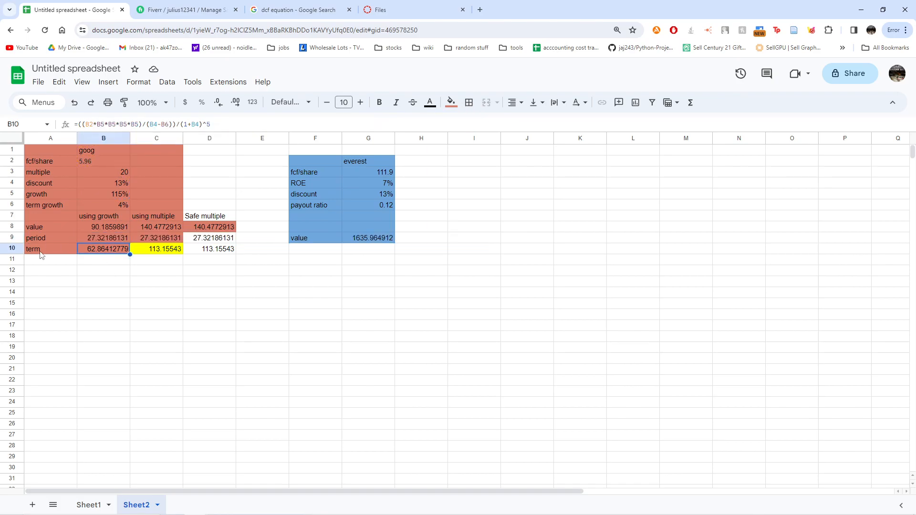
# - Recheck the terminal value image, then walk through B10's term formula and its (1+B4)^5 discount
pyautogui.click(286, 10)
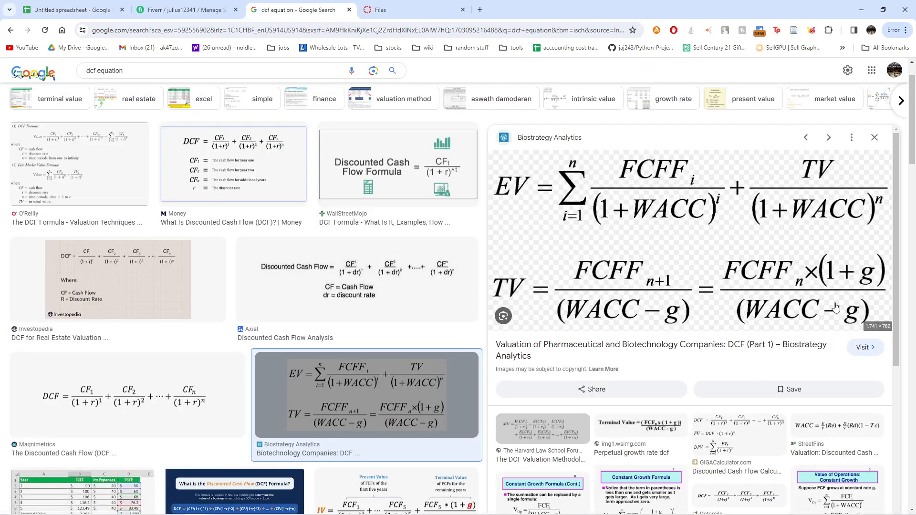
pyautogui.click(72, 10)
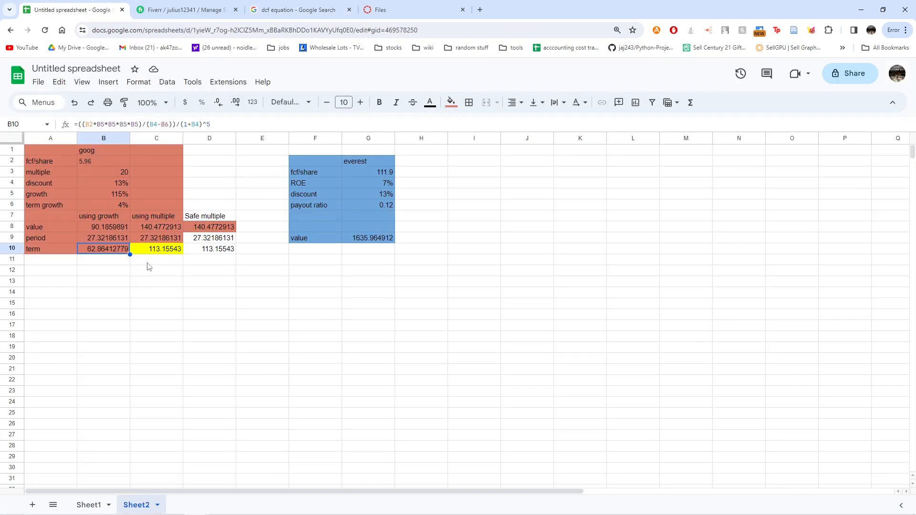
pyautogui.click(111, 185)
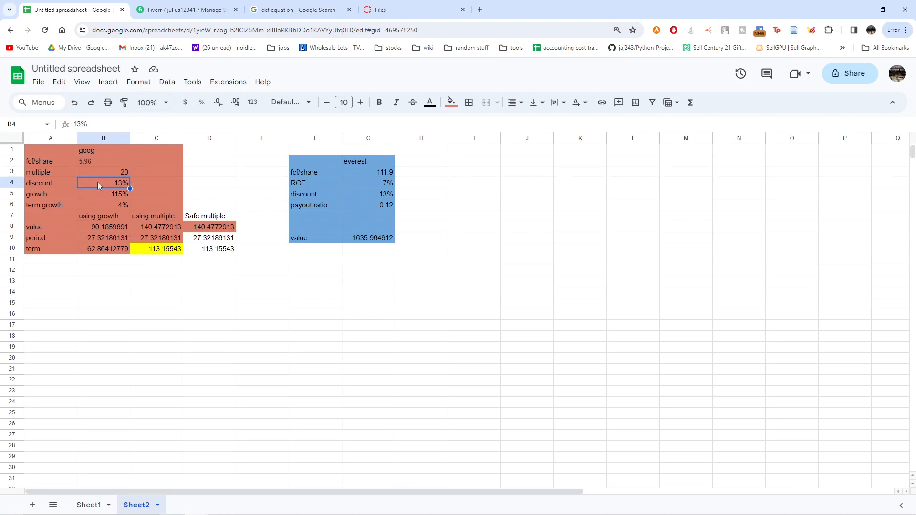
pyautogui.click(100, 250)
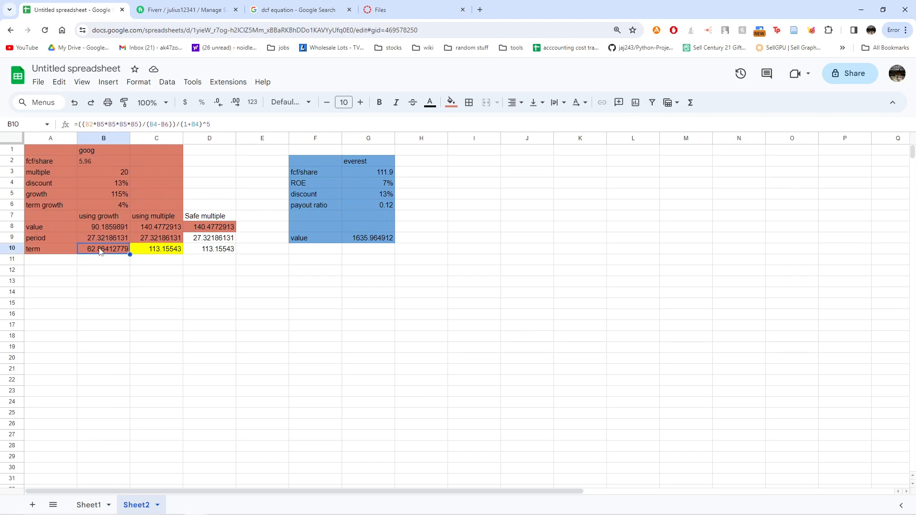
pyautogui.click(227, 125)
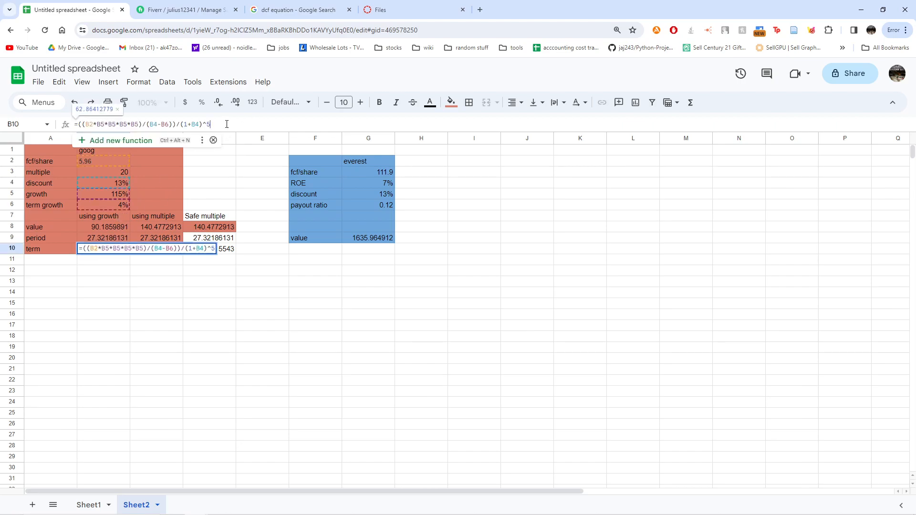
pyautogui.moveTo(175, 124); pyautogui.dragTo(78, 125)
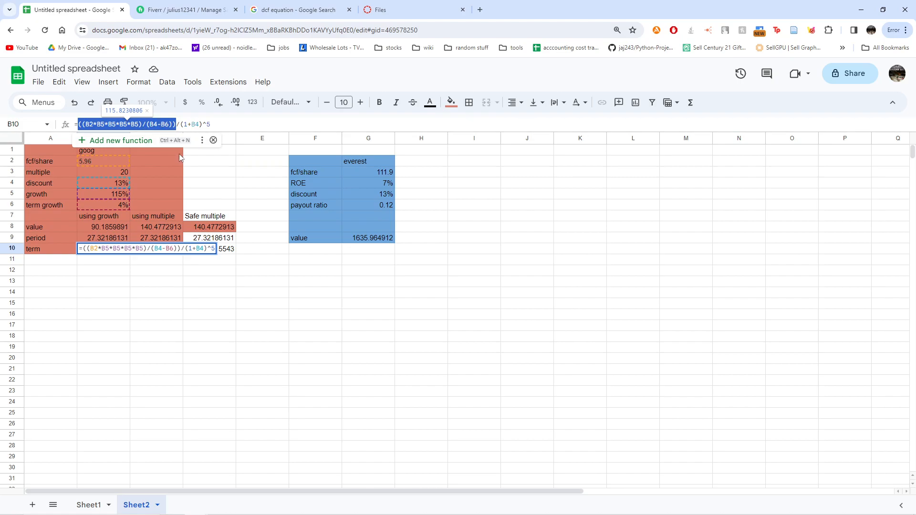
pyautogui.moveTo(211, 124); pyautogui.dragTo(177, 124)
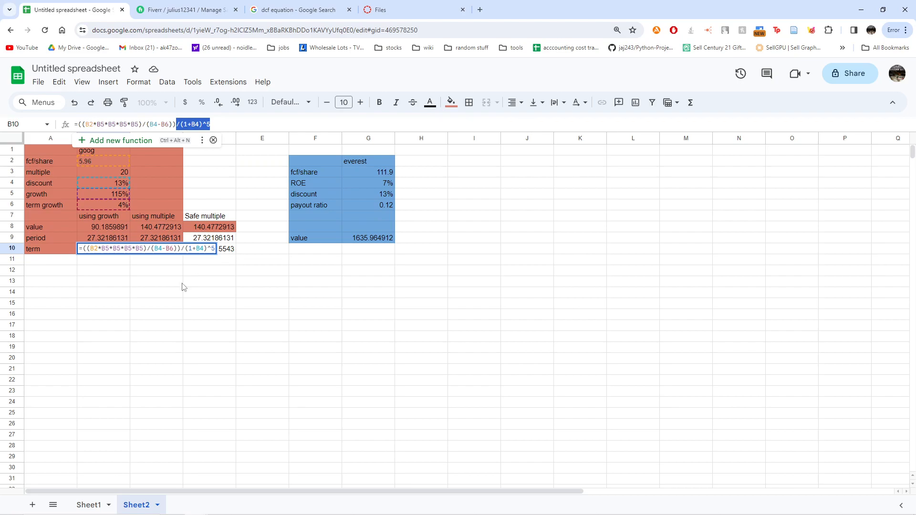
pyautogui.press('Escape')
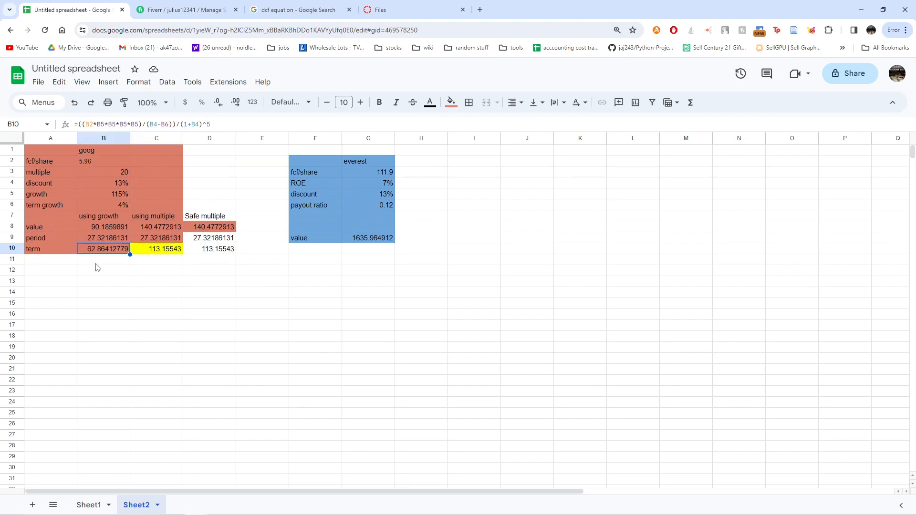
# - Review the B8 value sum, the C10 multiple-based term formula and the C9 period formula
pyautogui.click(105, 230)
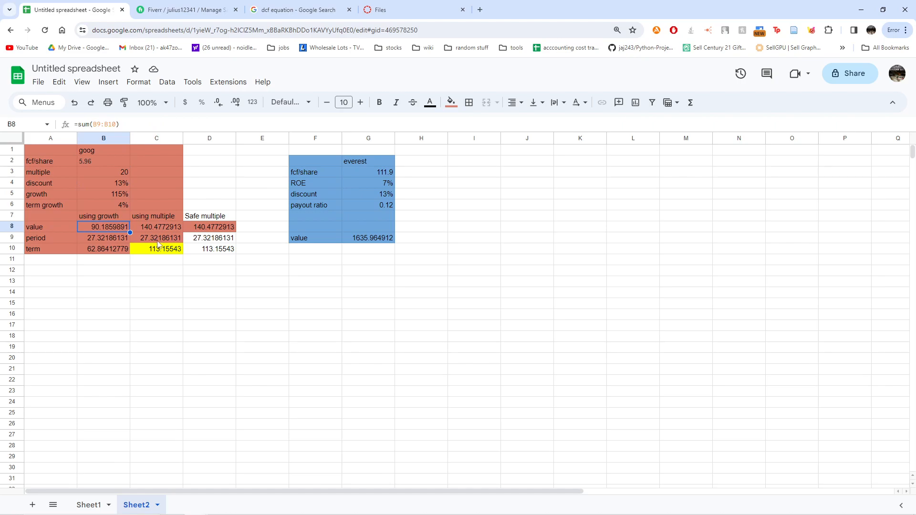
pyautogui.click(104, 252)
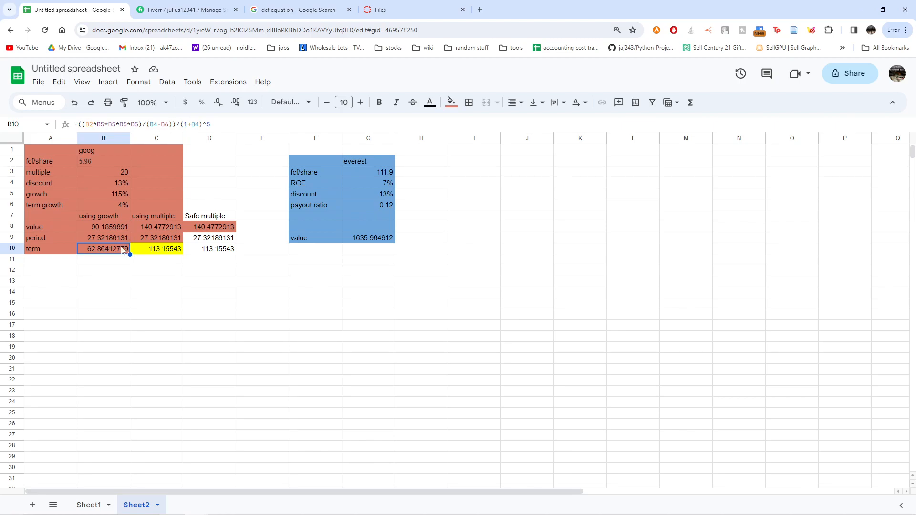
pyautogui.click(157, 250)
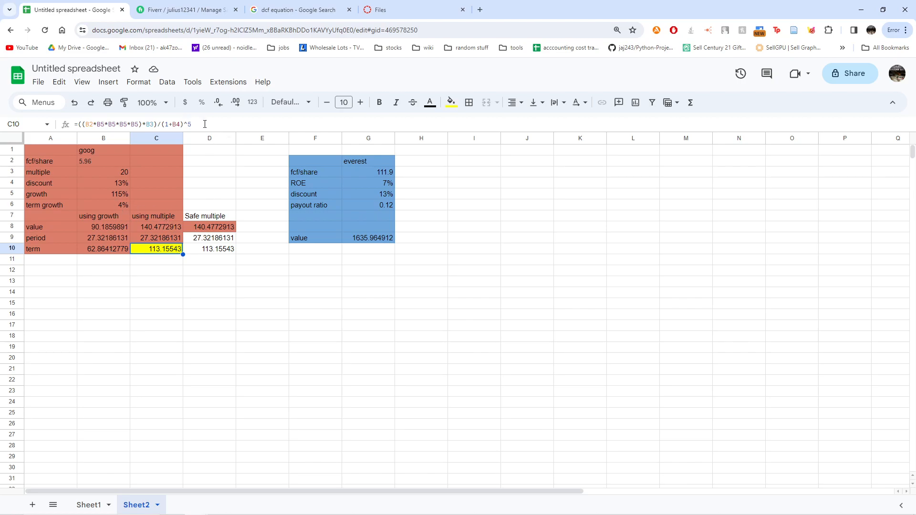
pyautogui.press('F2')
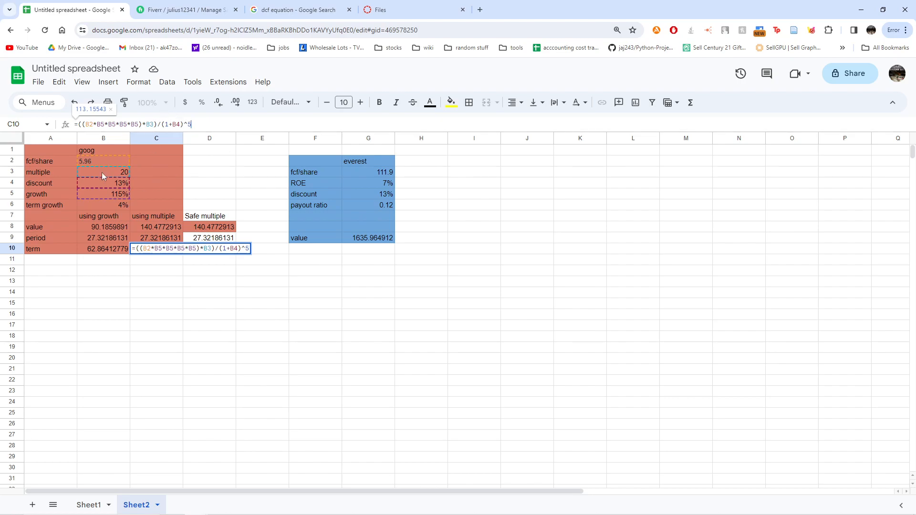
pyautogui.press('Escape')
pyautogui.click(155, 239)
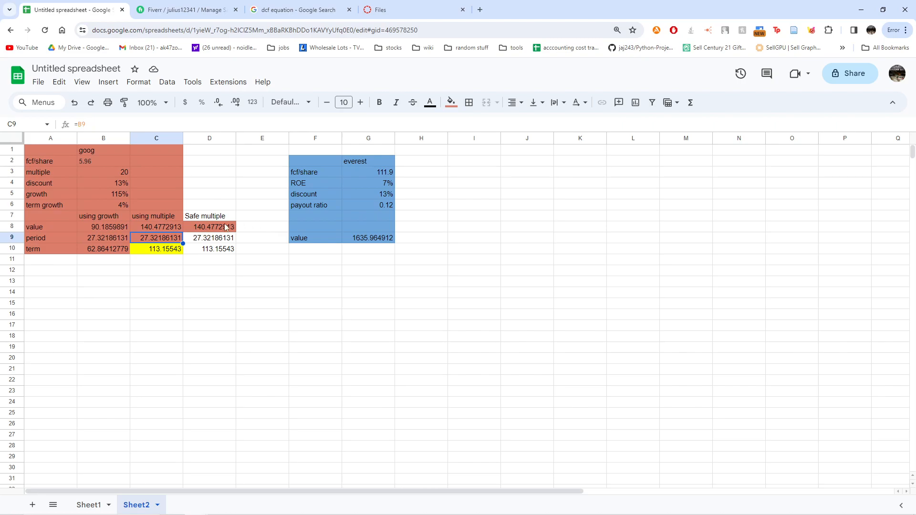
# - Clear D7:D10, explain C10's compounded fcf/share and five-year discount parts, then select B8:C10
pyautogui.moveTo(205, 218); pyautogui.dragTo(209, 249)
pyautogui.press('Delete')
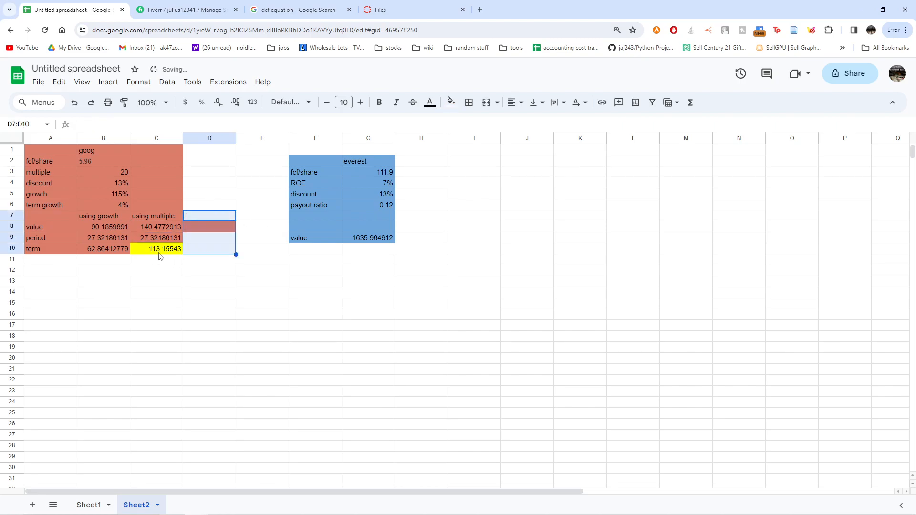
pyautogui.click(159, 252)
pyautogui.click(214, 124)
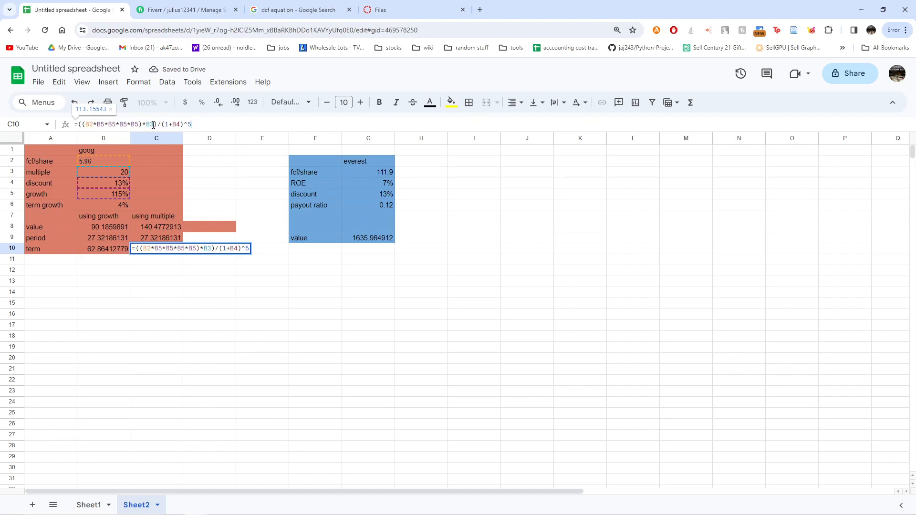
pyautogui.moveTo(85, 125); pyautogui.dragTo(146, 121)
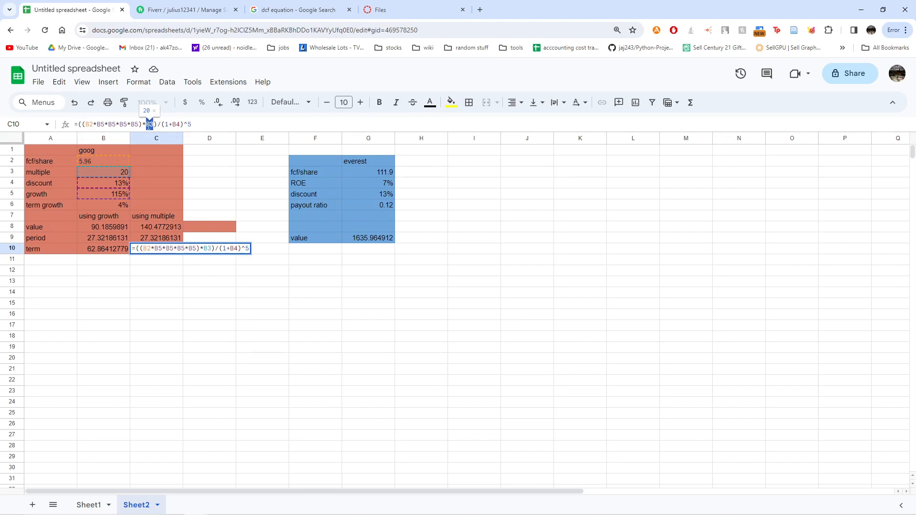
pyautogui.moveTo(196, 123); pyautogui.dragTo(162, 123)
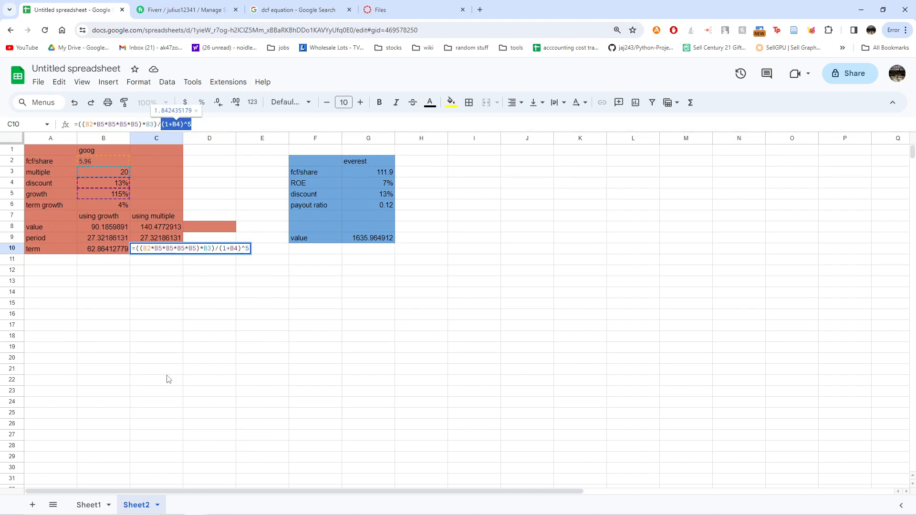
pyautogui.press('Return')
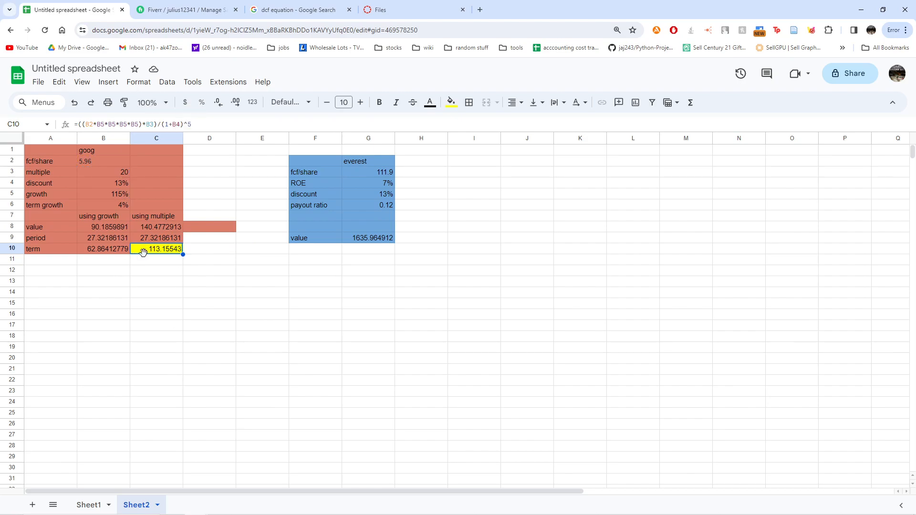
pyautogui.moveTo(159, 230); pyautogui.dragTo(114, 255)
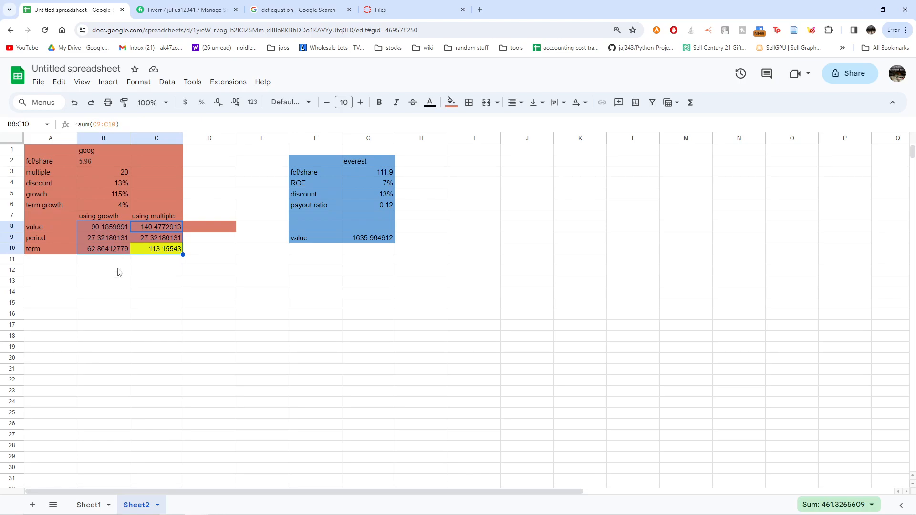
pyautogui.click(98, 293)
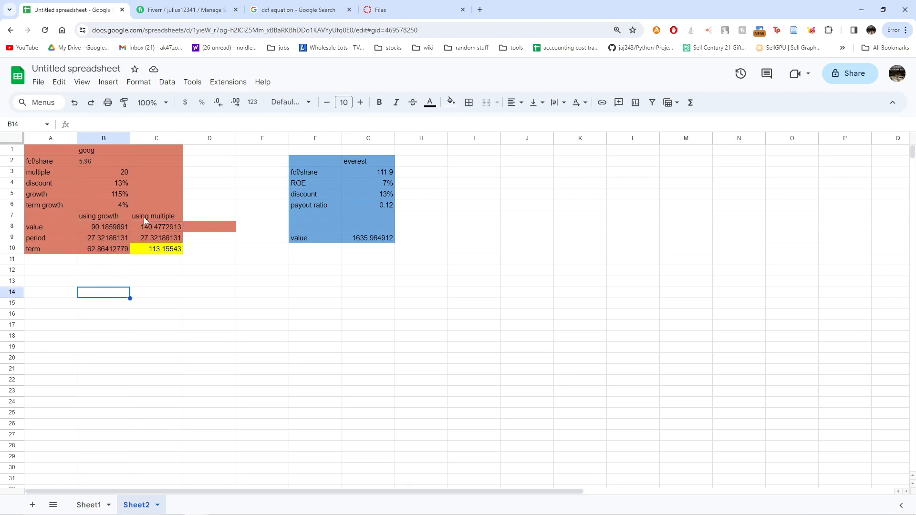
pyautogui.click(145, 216)
pyautogui.click(93, 216)
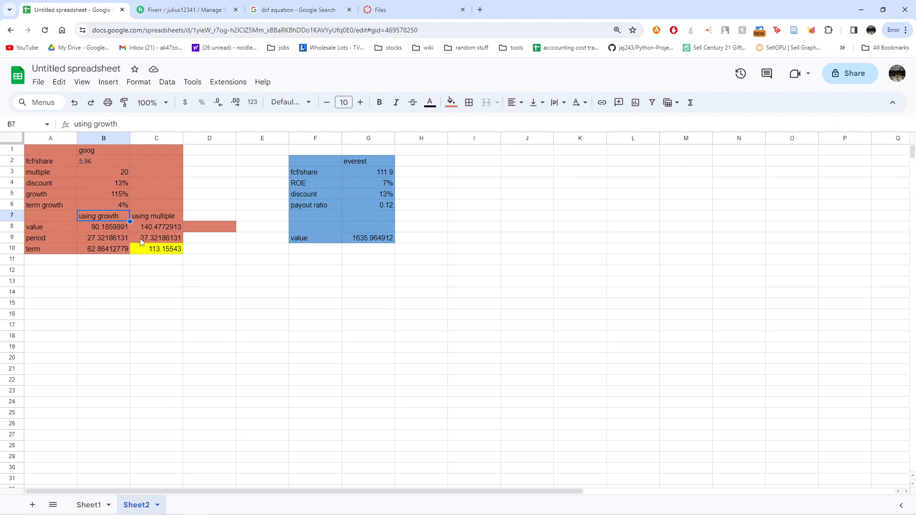
pyautogui.click(112, 206)
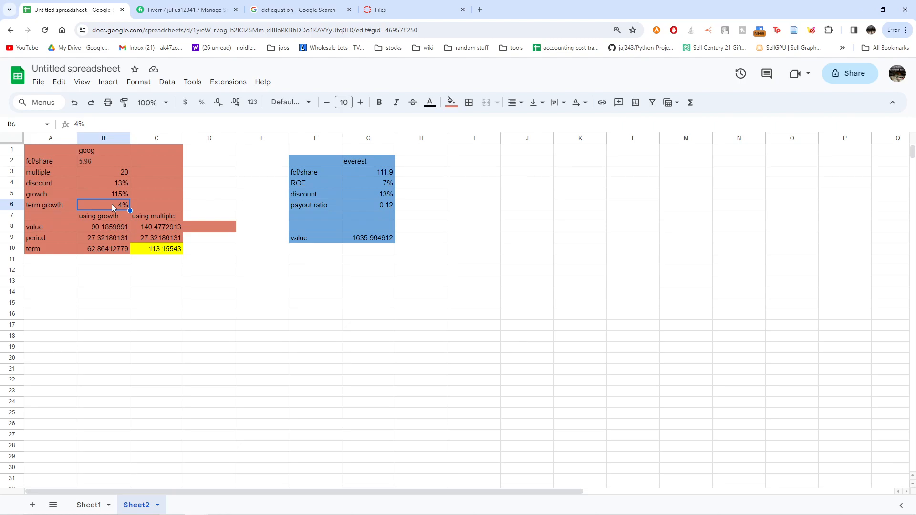
pyautogui.moveTo(107, 218); pyautogui.dragTo(110, 249)
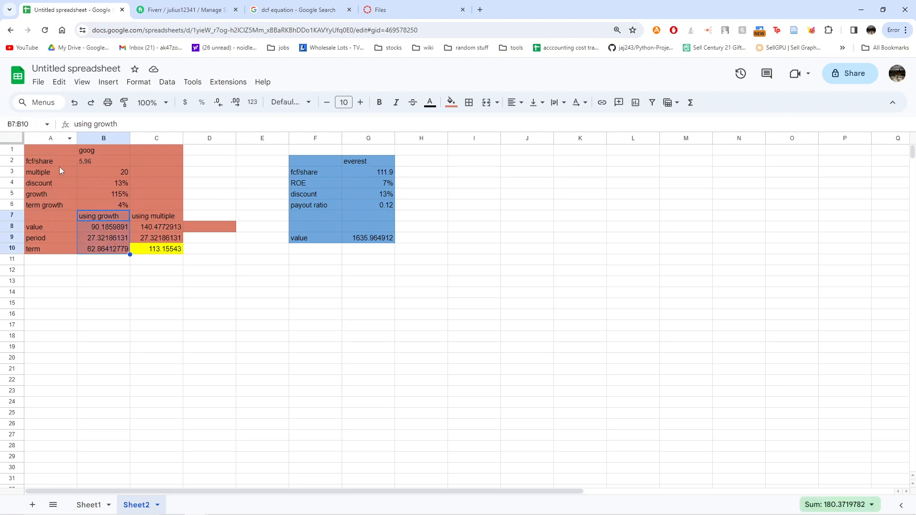
pyautogui.click(109, 202)
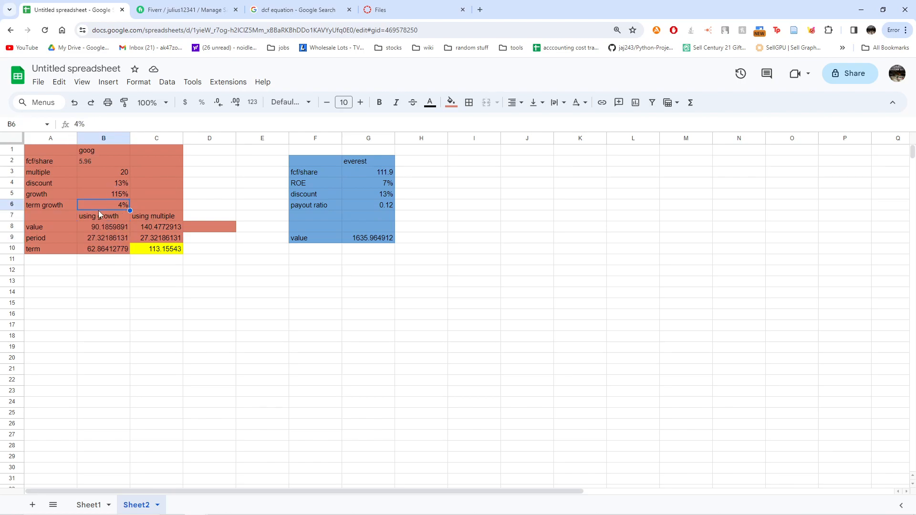
pyautogui.moveTo(148, 217); pyautogui.dragTo(155, 248)
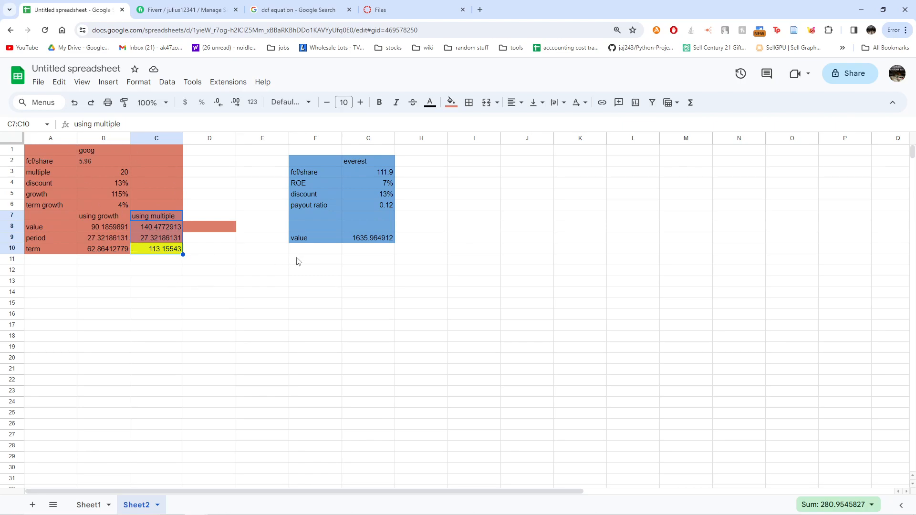
pyautogui.click(387, 174)
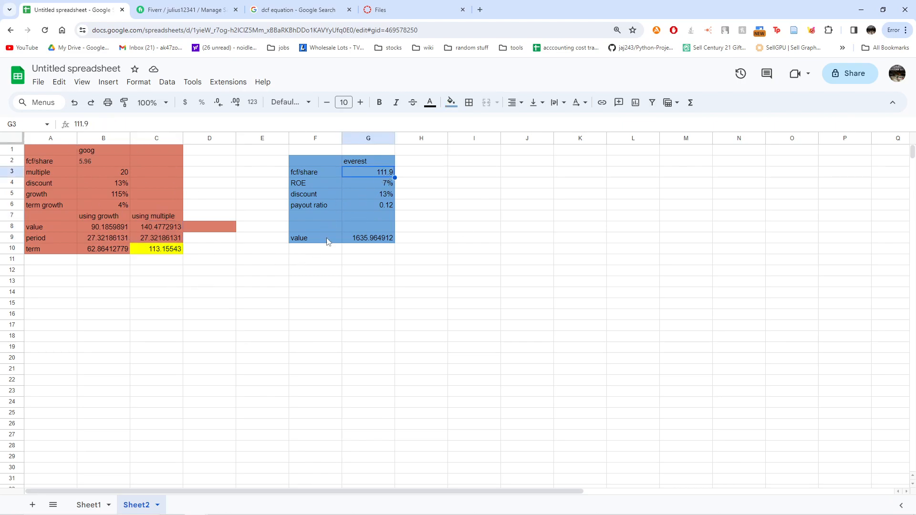
pyautogui.click(383, 240)
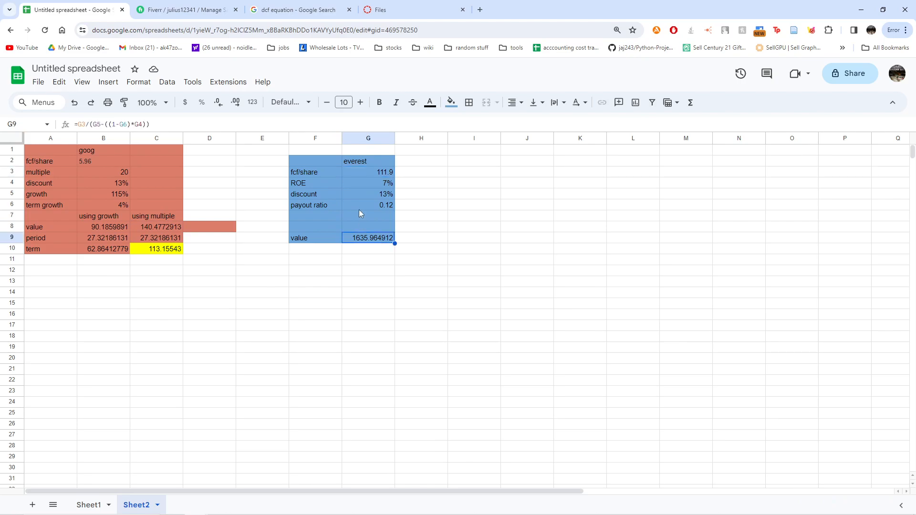
pyautogui.click(356, 162)
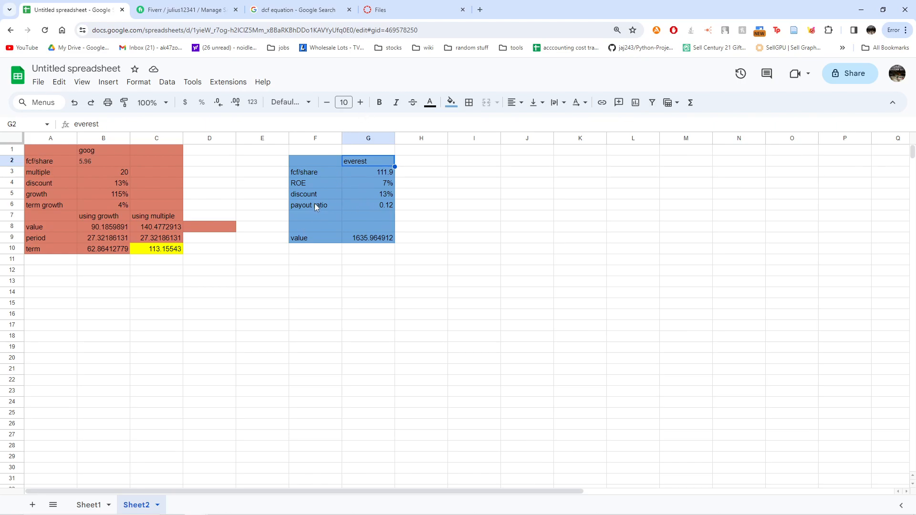
pyautogui.moveTo(311, 207)
pyautogui.mouseDown()
pyautogui.moveTo(374, 208)
pyautogui.moveTo(305, 195)
pyautogui.mouseUp()
pyautogui.click(477, 206)
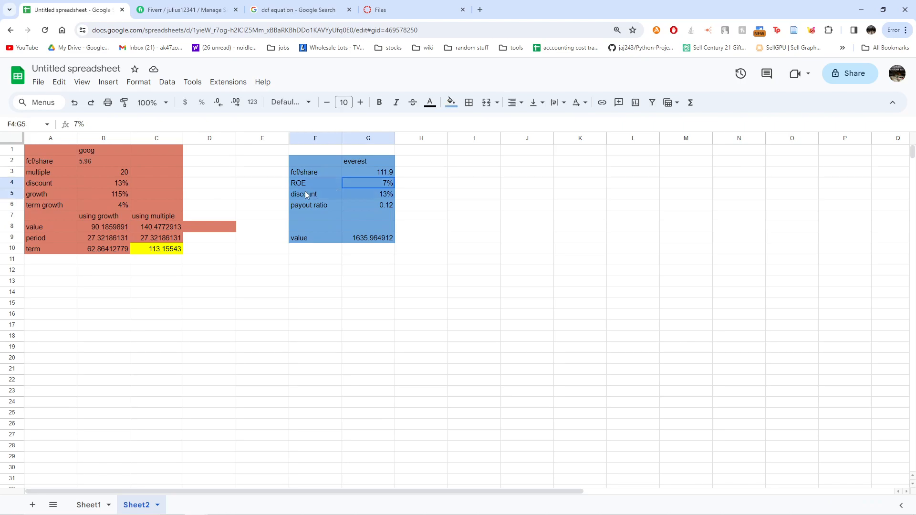
pyautogui.click(496, 207)
pyautogui.click(375, 239)
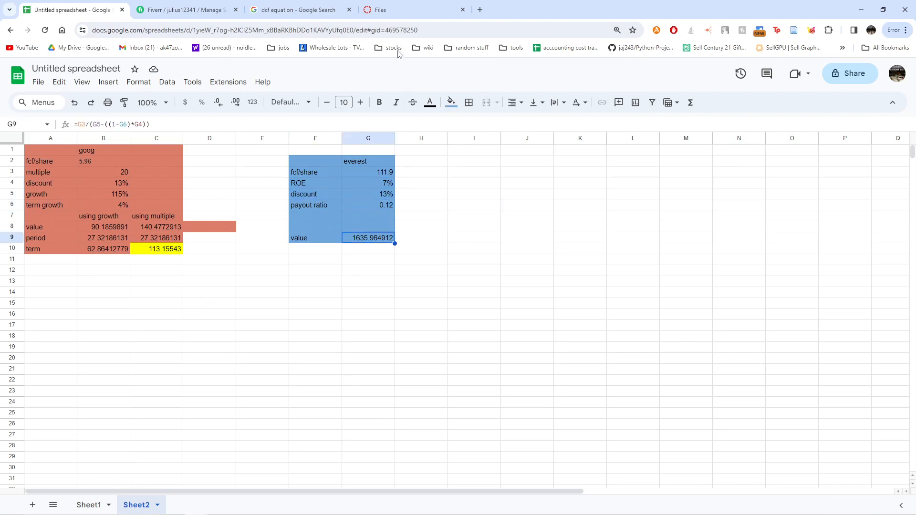
# - Show Valuation Equation.docx and highlight d and (1 − k)xROE in the price formula's denominator
pyautogui.click(394, 7)
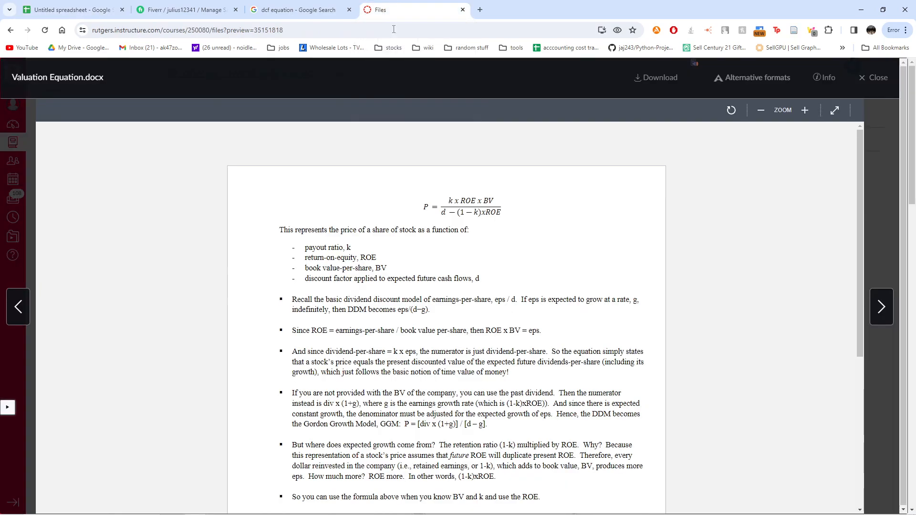
pyautogui.hotkey('ctrl', 'a')
pyautogui.click(507, 217)
pyautogui.moveTo(447, 214); pyautogui.dragTo(441, 214)
pyautogui.click(498, 208)
pyautogui.moveTo(500, 212); pyautogui.dragTo(459, 210)
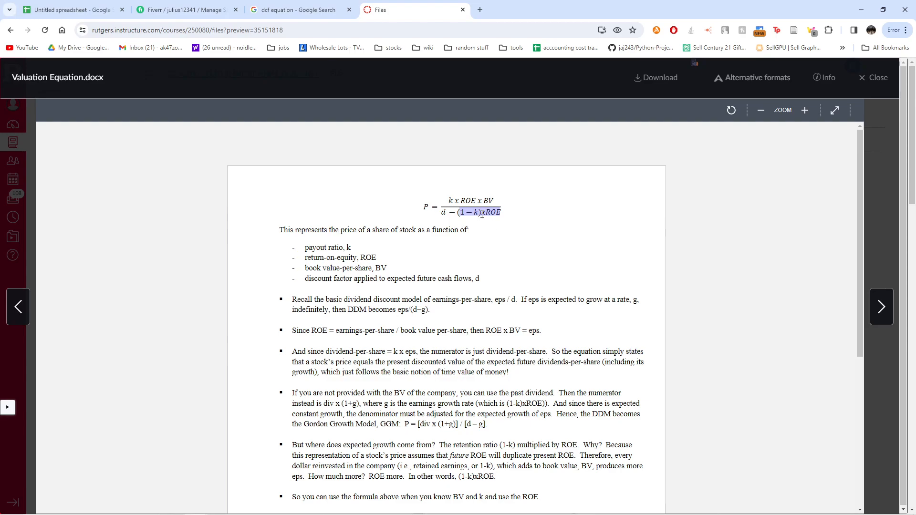
# - Glance at the dcf equation images and the equation preview, then return to the spreadsheet
pyautogui.click(294, 9)
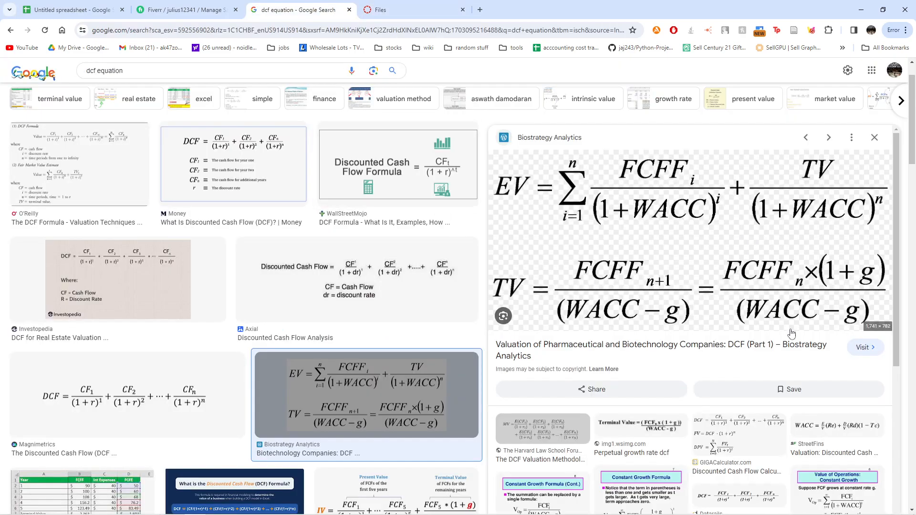
pyautogui.click(381, 10)
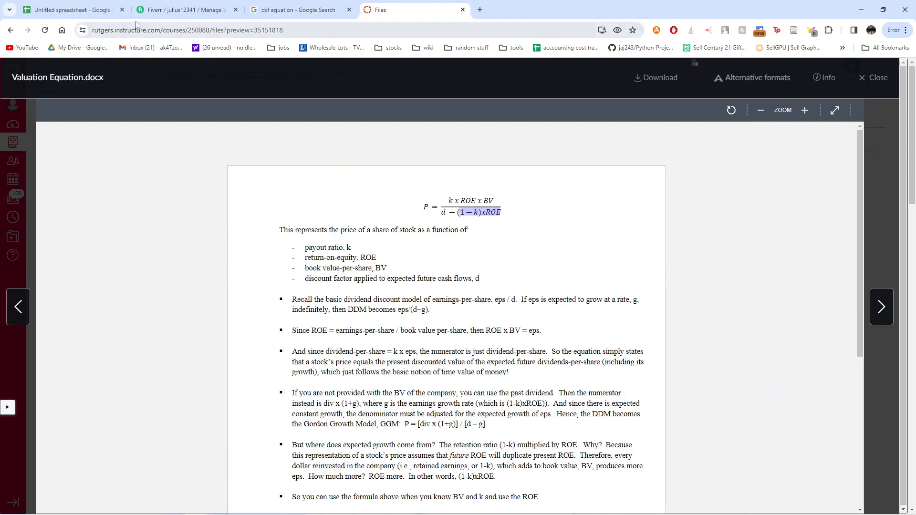
pyautogui.click(43, 5)
# - Compare the everest value formula in G9 against the Valuation Equation document, leaving it unchanged
pyautogui.click(360, 273)
pyautogui.click(368, 237)
pyautogui.click(162, 124)
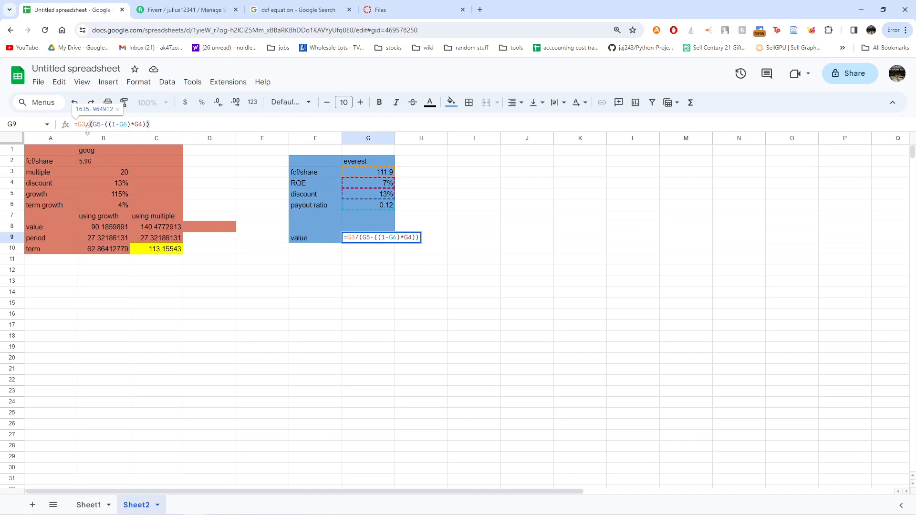
pyautogui.click(380, 9)
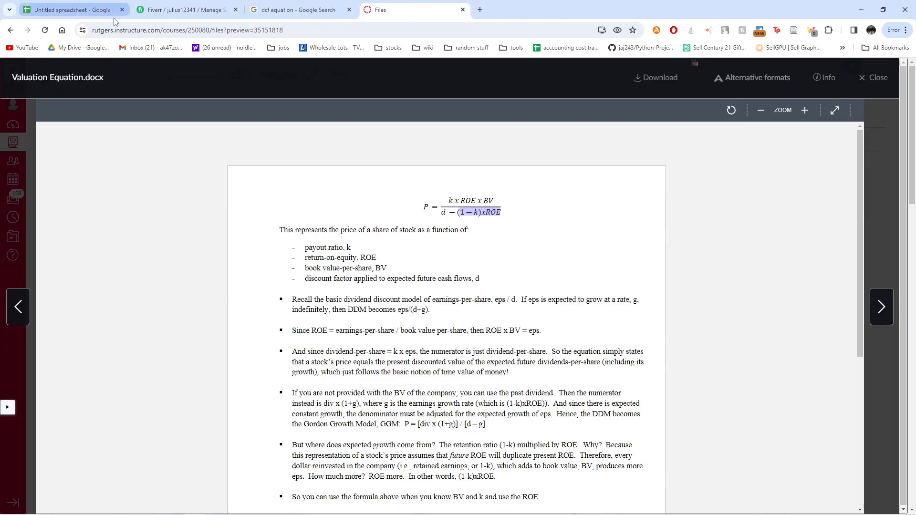
pyautogui.click(56, 6)
pyautogui.click(345, 264)
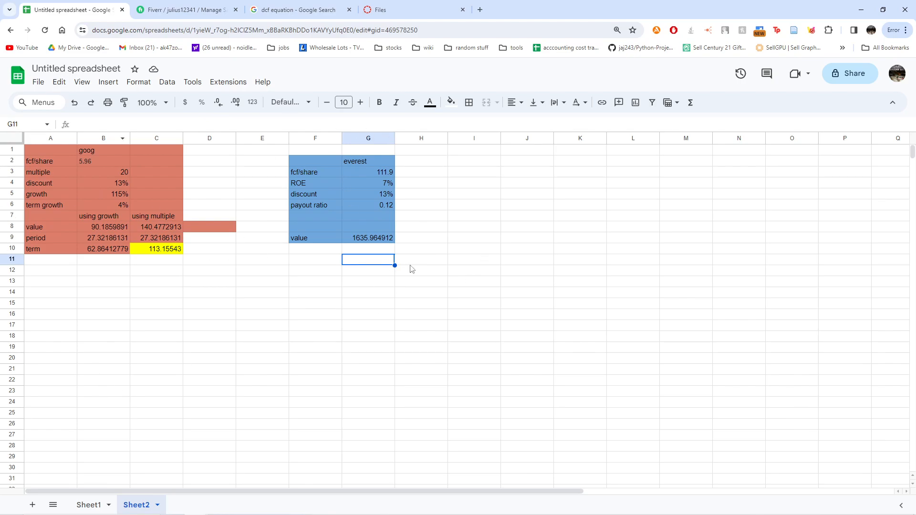
pyautogui.moveTo(412, 151); pyautogui.dragTo(31, 270)
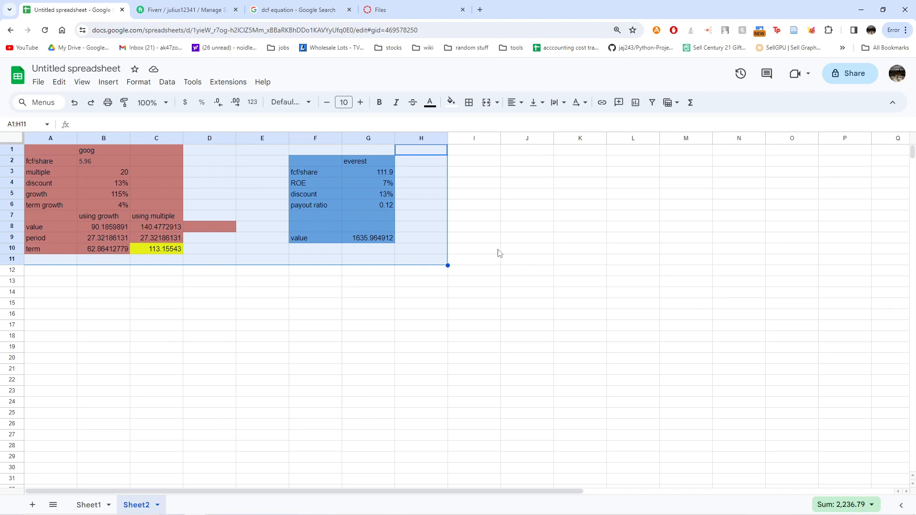
pyautogui.click(108, 227)
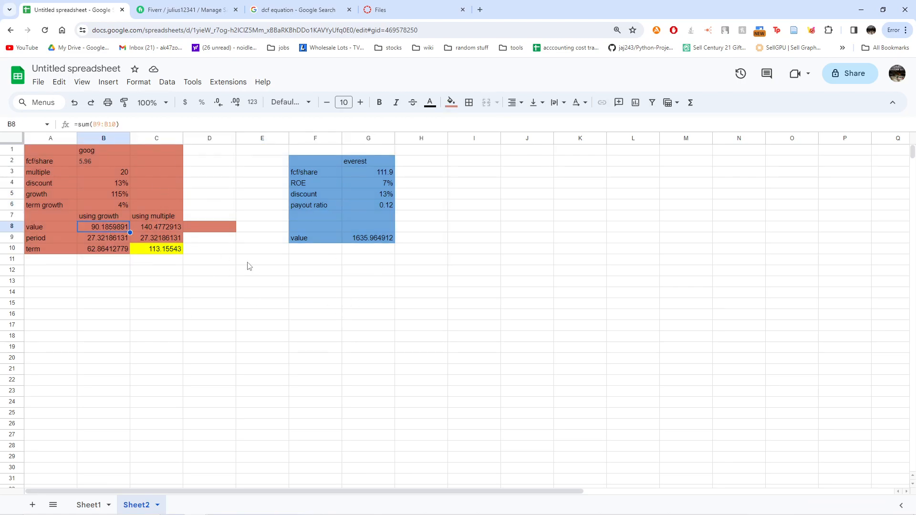
pyautogui.click(92, 247)
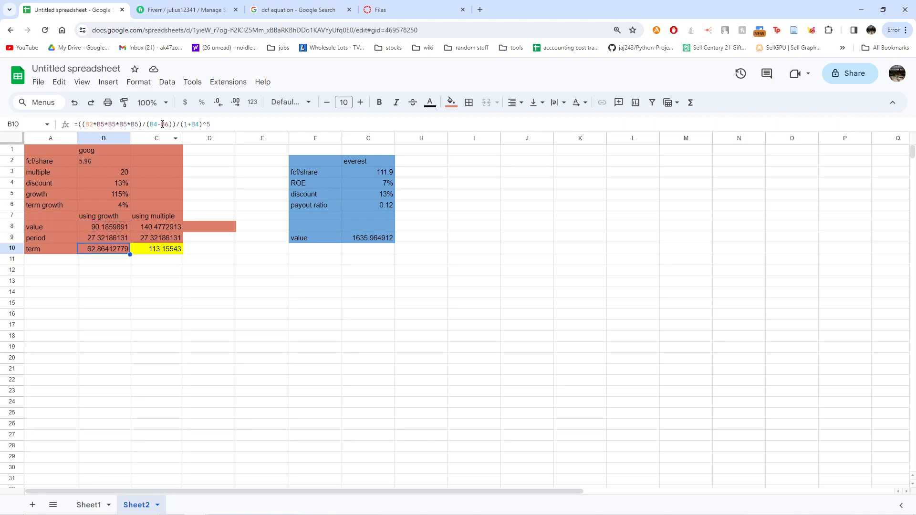
pyautogui.click(149, 226)
pyautogui.click(155, 238)
pyautogui.click(154, 251)
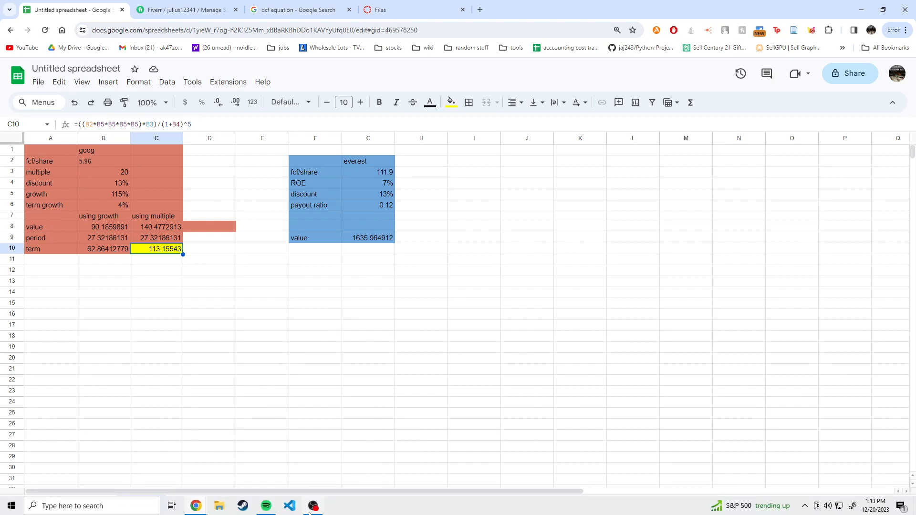
pyautogui.click(314, 509)
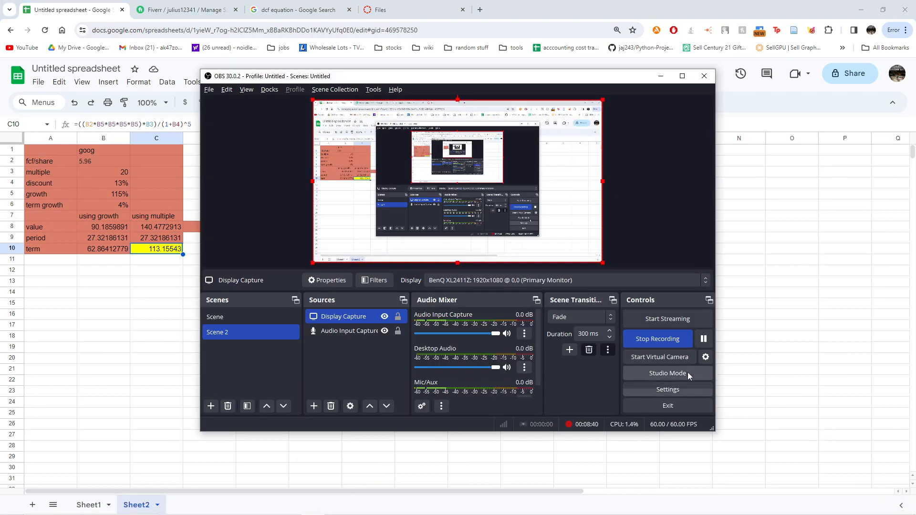